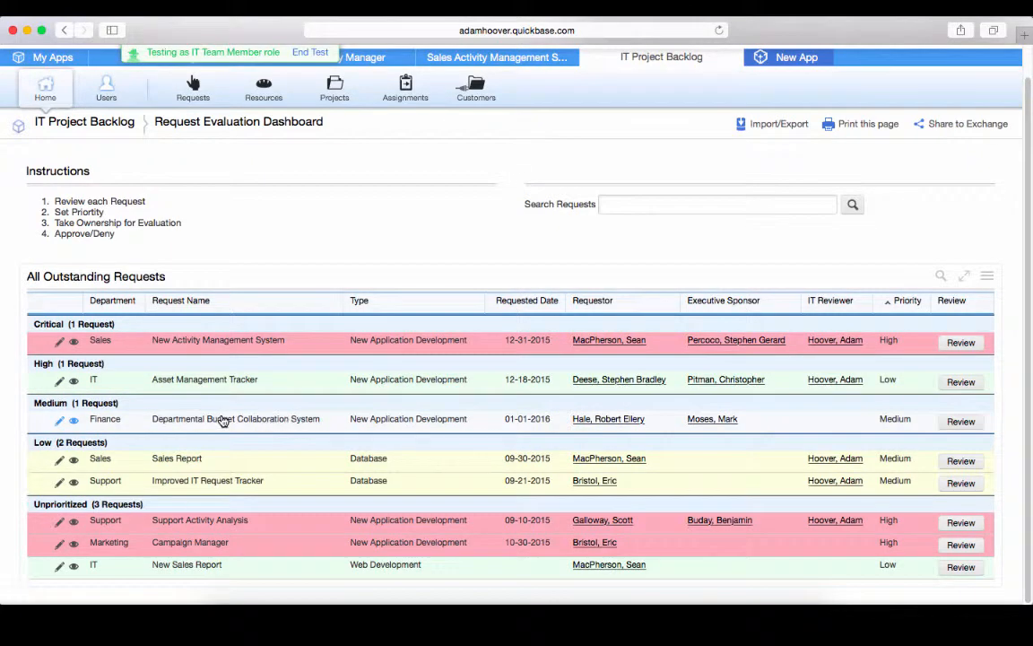
Step: Open the Finance department's Departmental Budget Collaboration System request for review
click(958, 422)
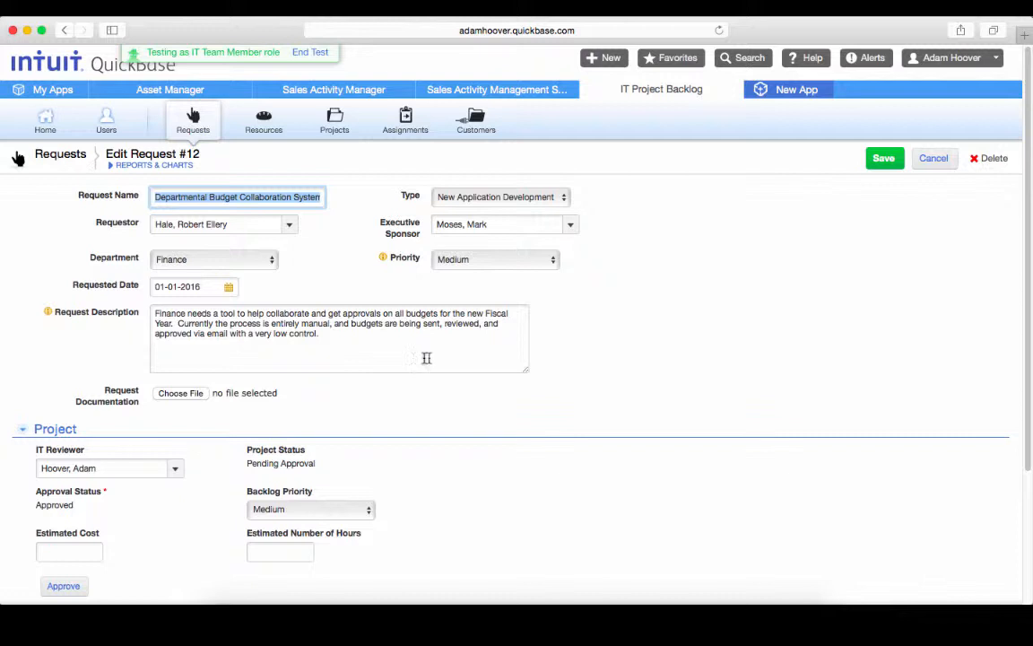
Step: Go to the free apps in the QuickBase Exchange and browse the listed apps
click(59, 90)
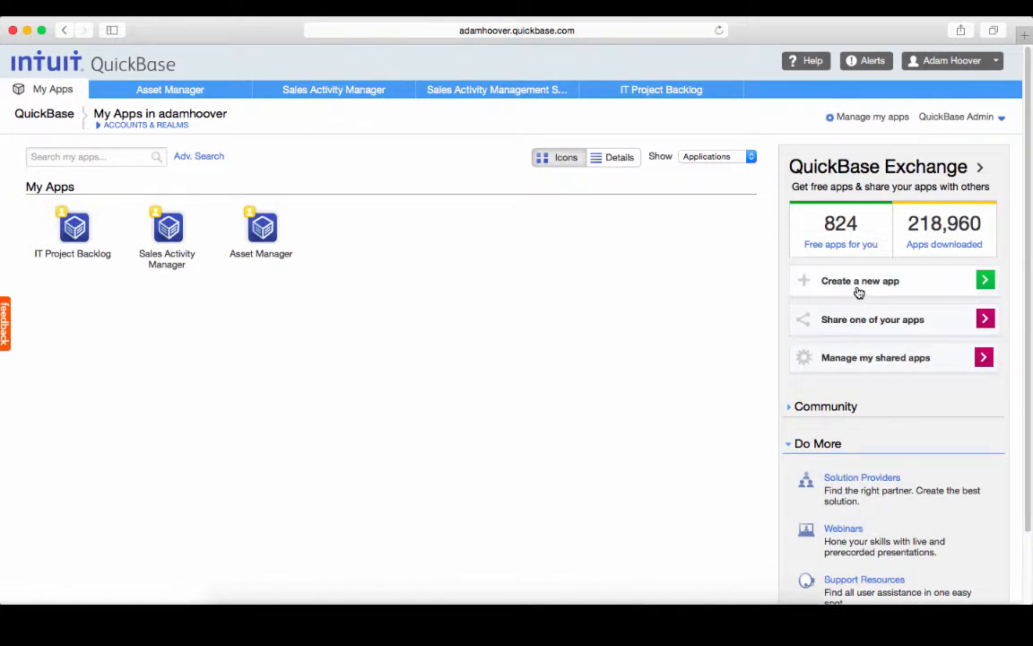
click(817, 212)
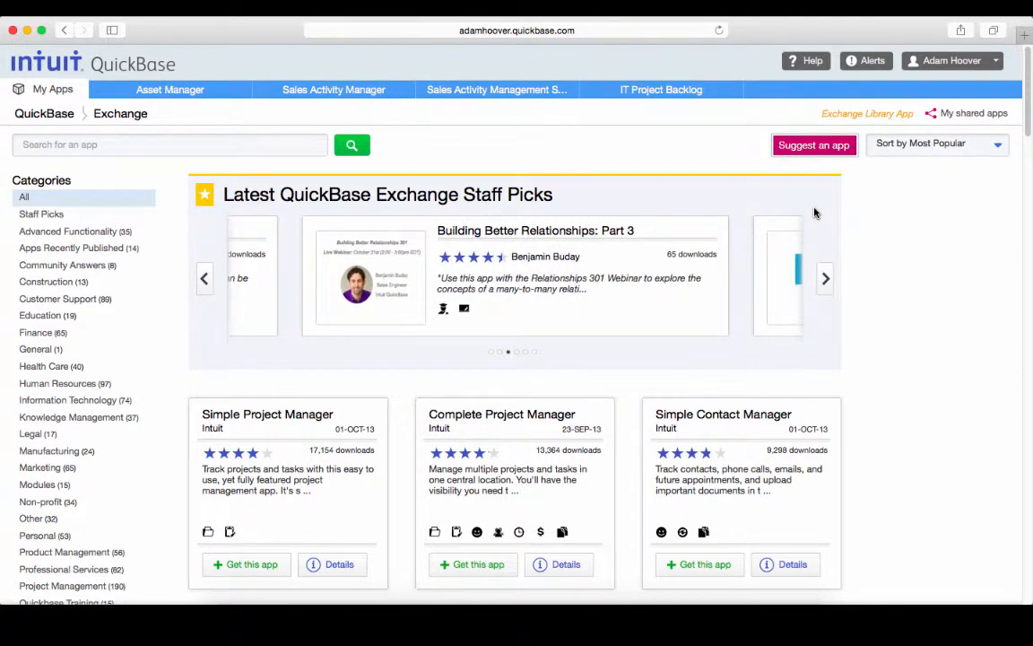
scroll(814, 213, down, 5)
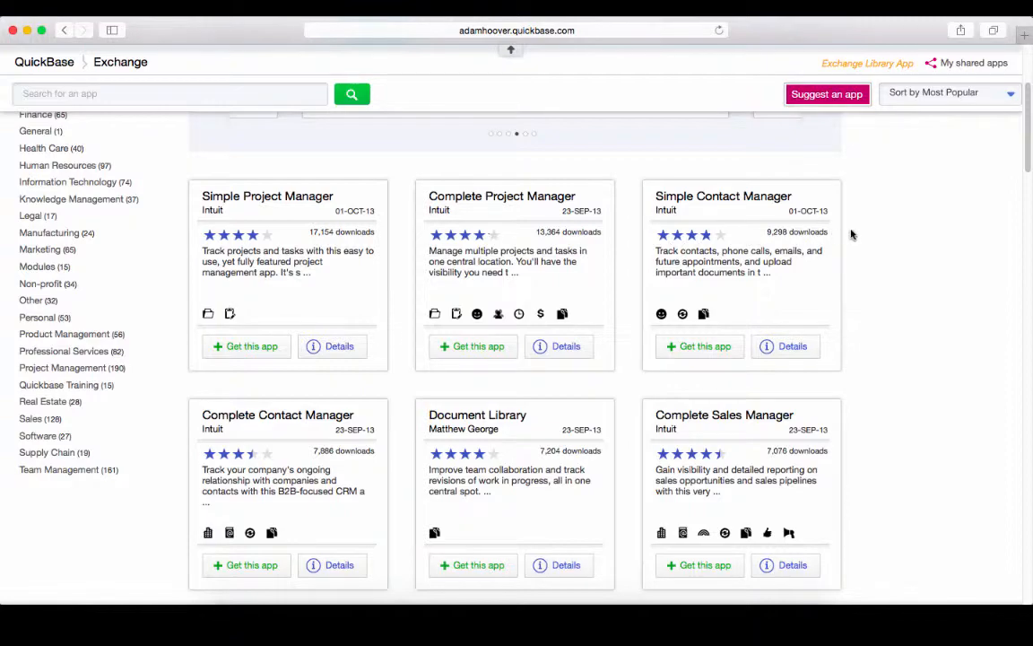
scroll(850, 236, down, 4)
scroll(852, 236, down, 3)
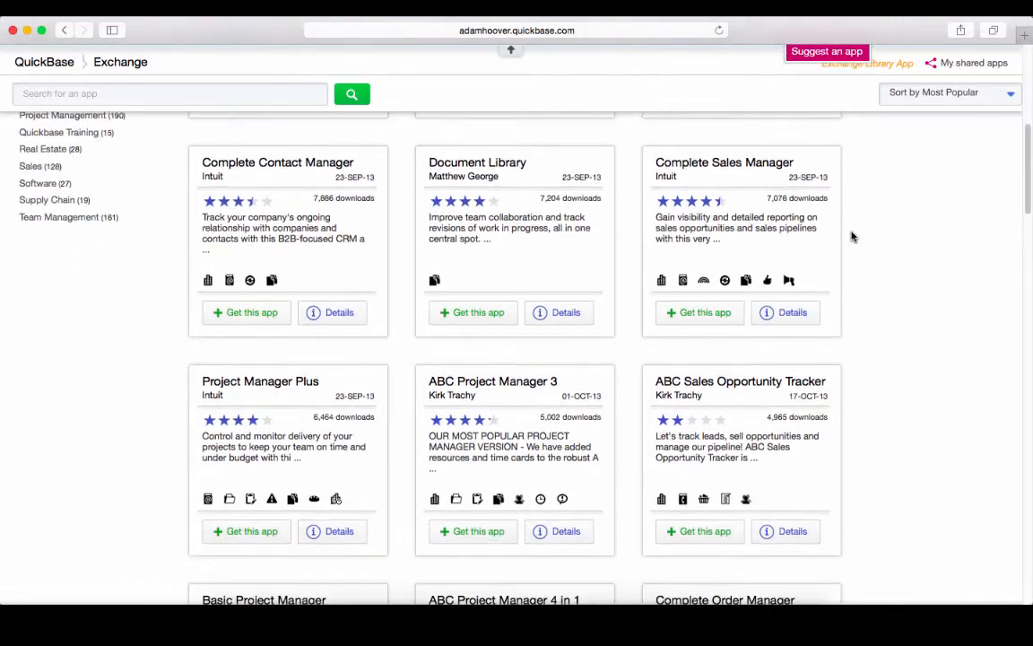
scroll(852, 236, up, 3)
scroll(852, 236, up, 5)
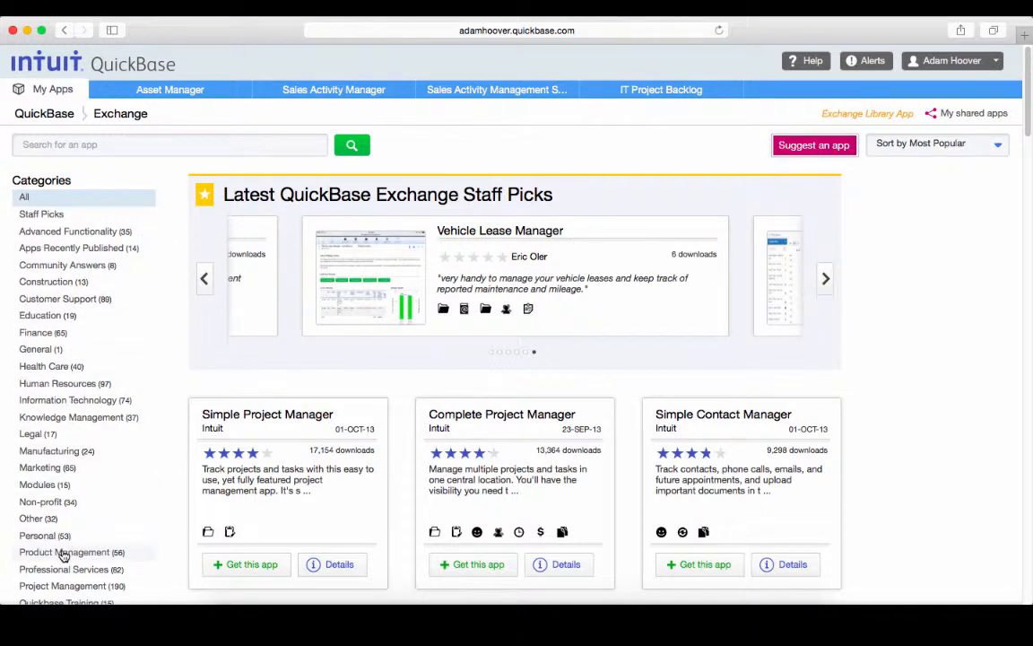
Step: Search the Exchange for "budget manager"
click(116, 147)
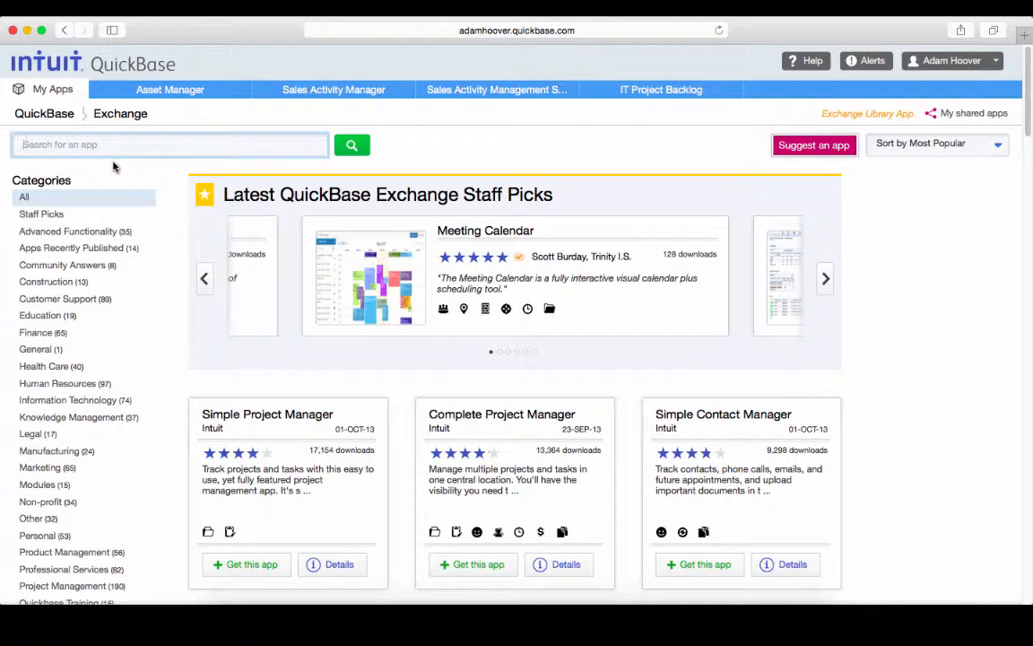
text(budge)
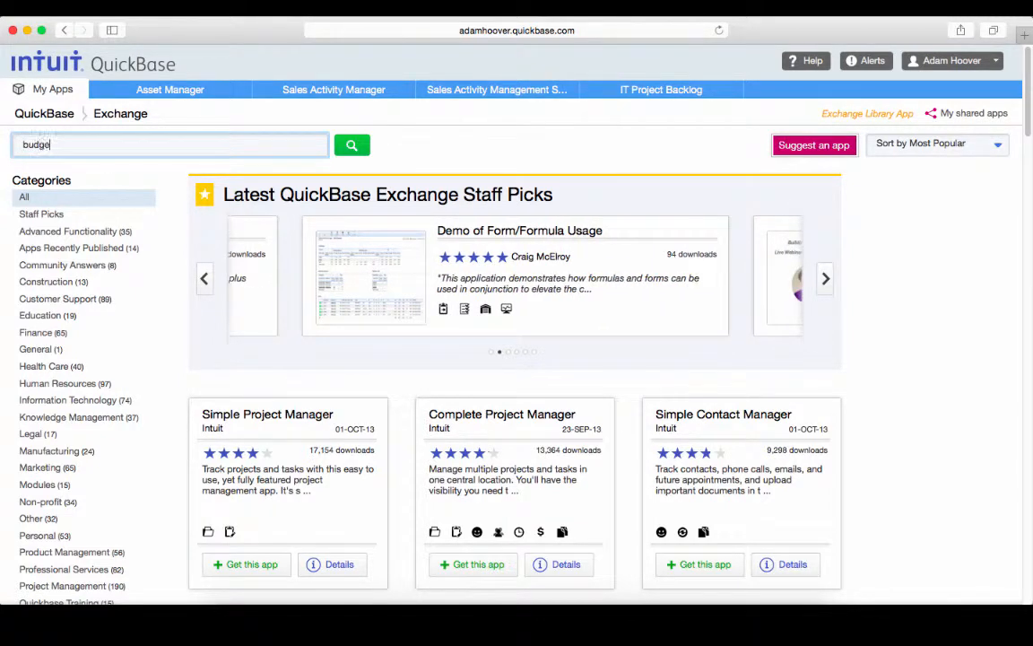
text(t manager)
key(Return)
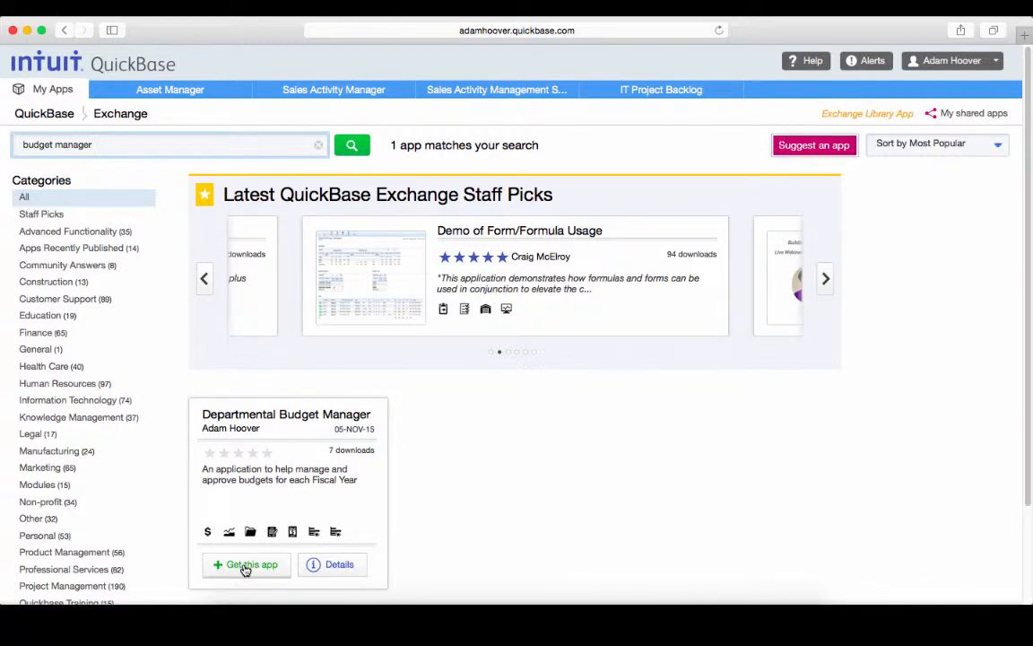
Step: Get the Departmental Budget Manager app and create it under the name Departmental Budget Manager
click(254, 431)
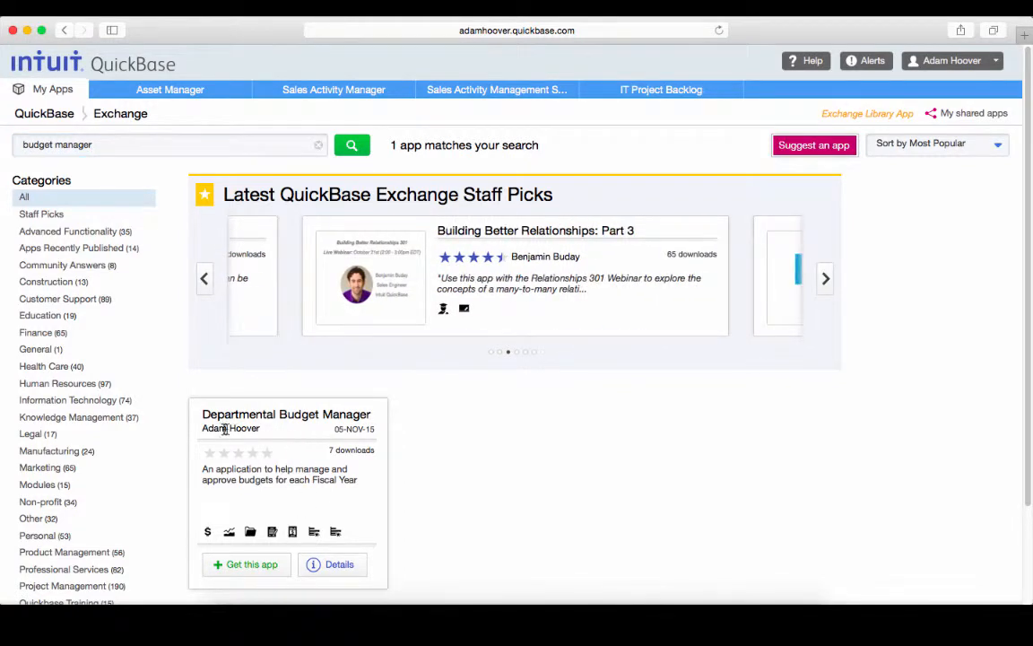
click(231, 566)
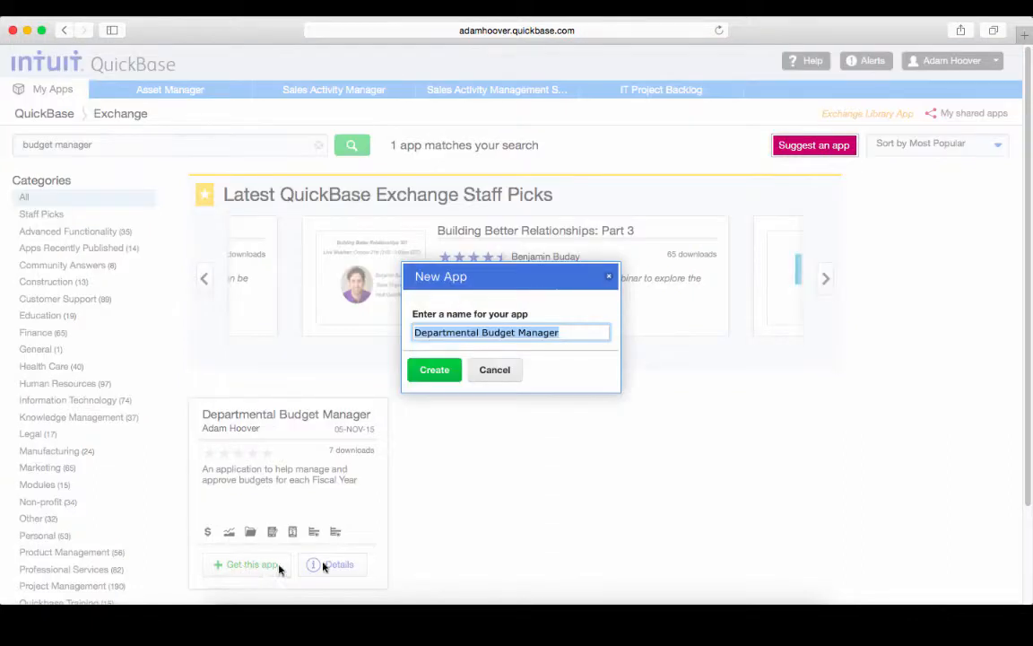
click(451, 374)
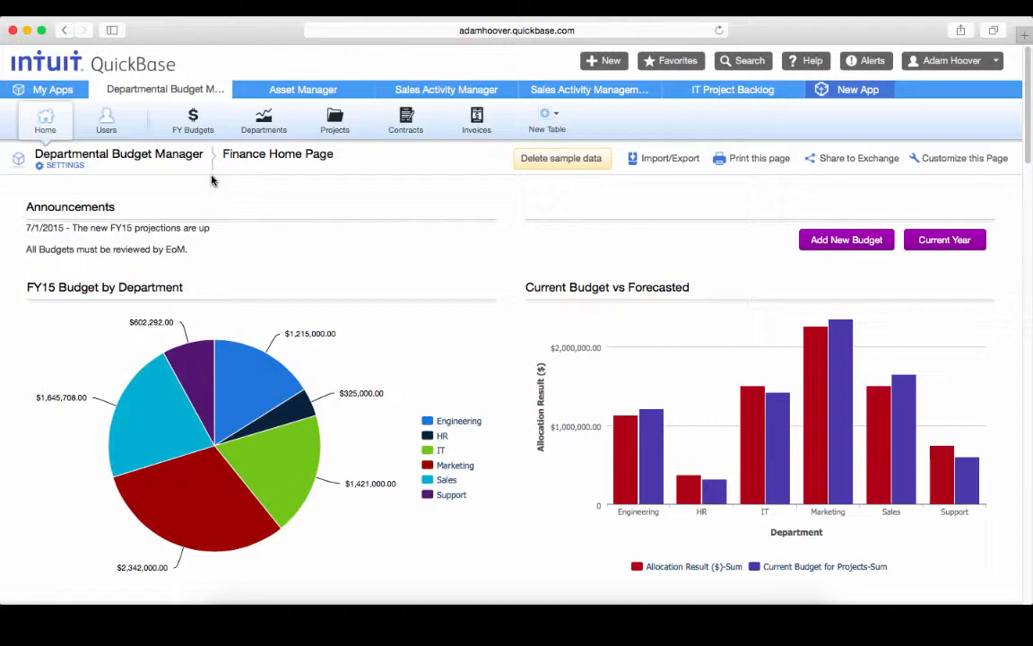
Step: Start a new table using connected data, named Sync Table, with a single record called Sync Record
scroll(652, 266, down, 5)
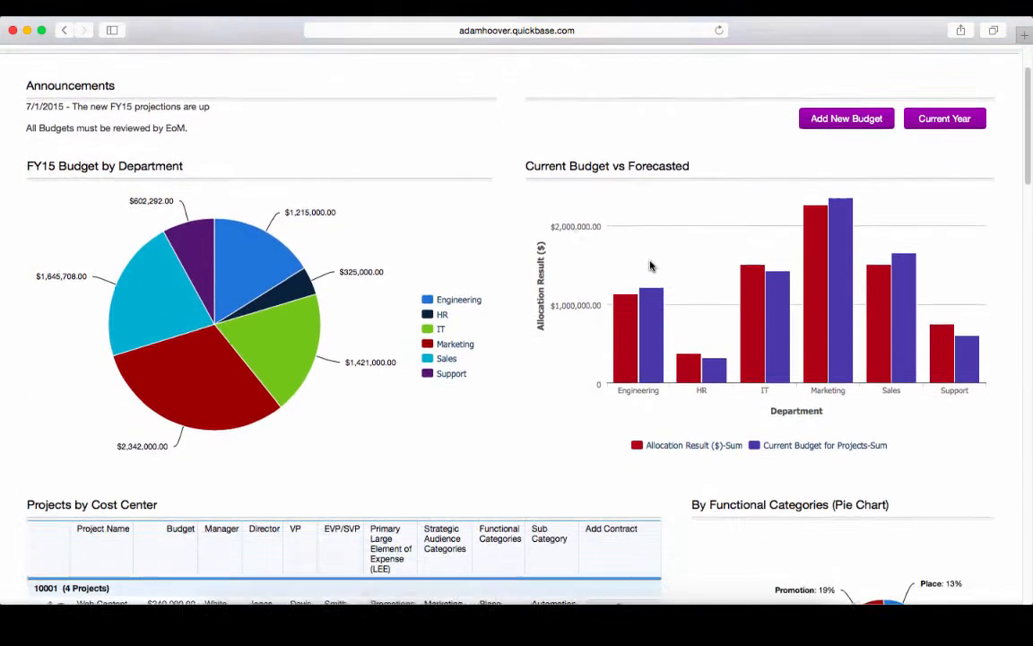
scroll(651, 266, up, 5)
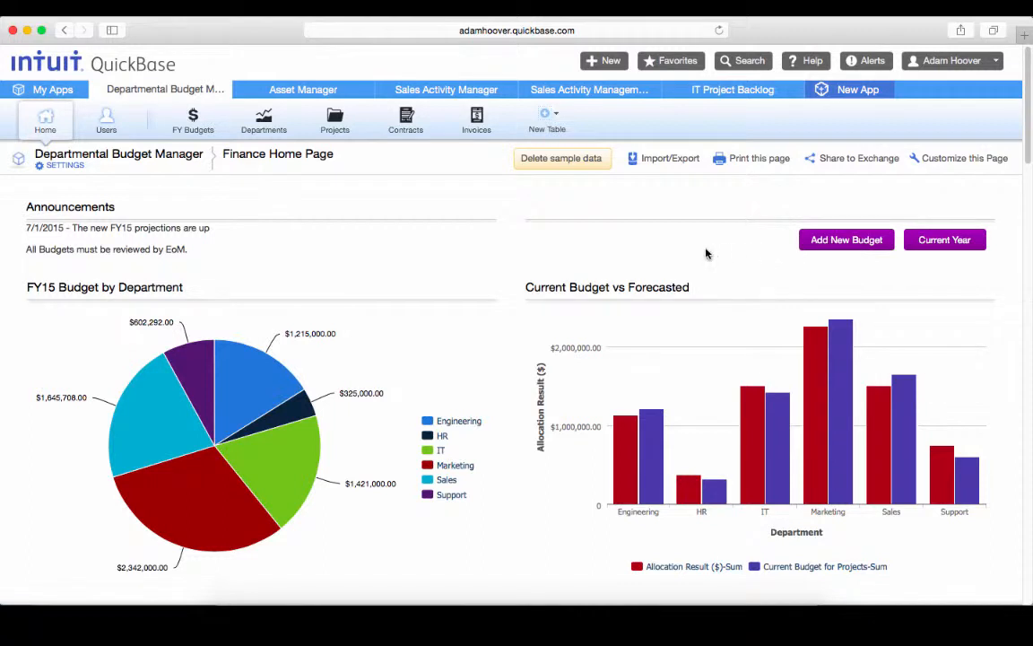
click(560, 127)
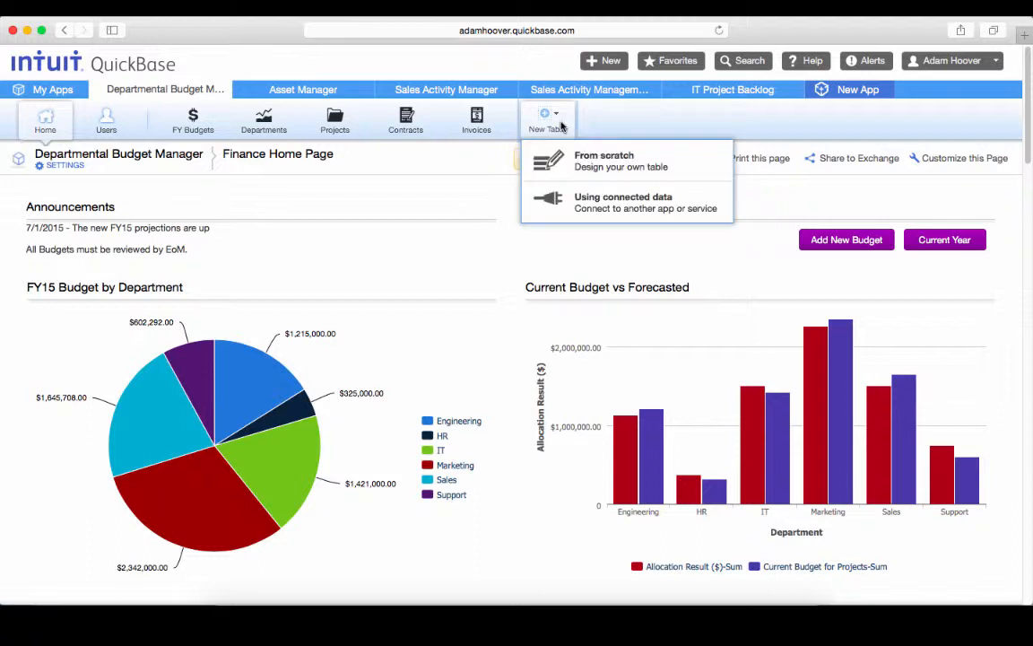
click(556, 207)
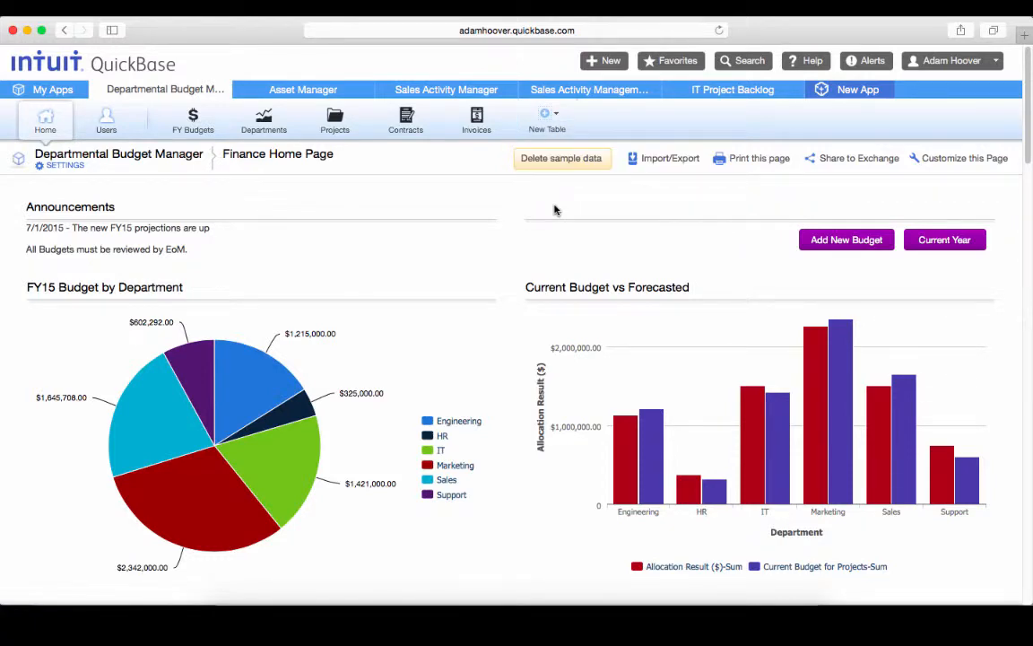
text(S)
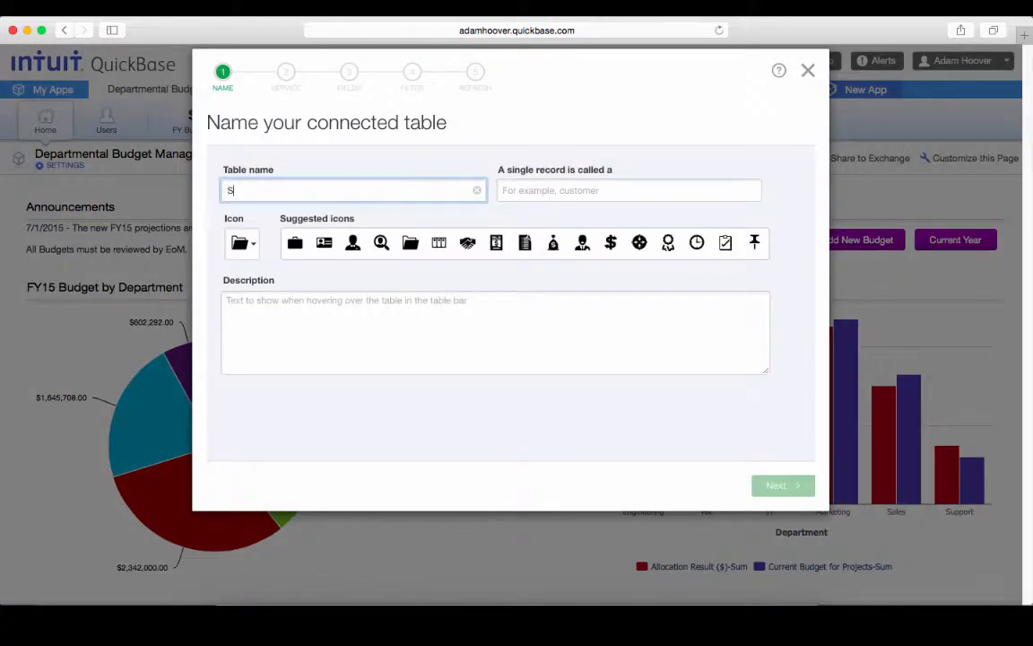
text(ync Table)
key(Tab)
text(Sync )
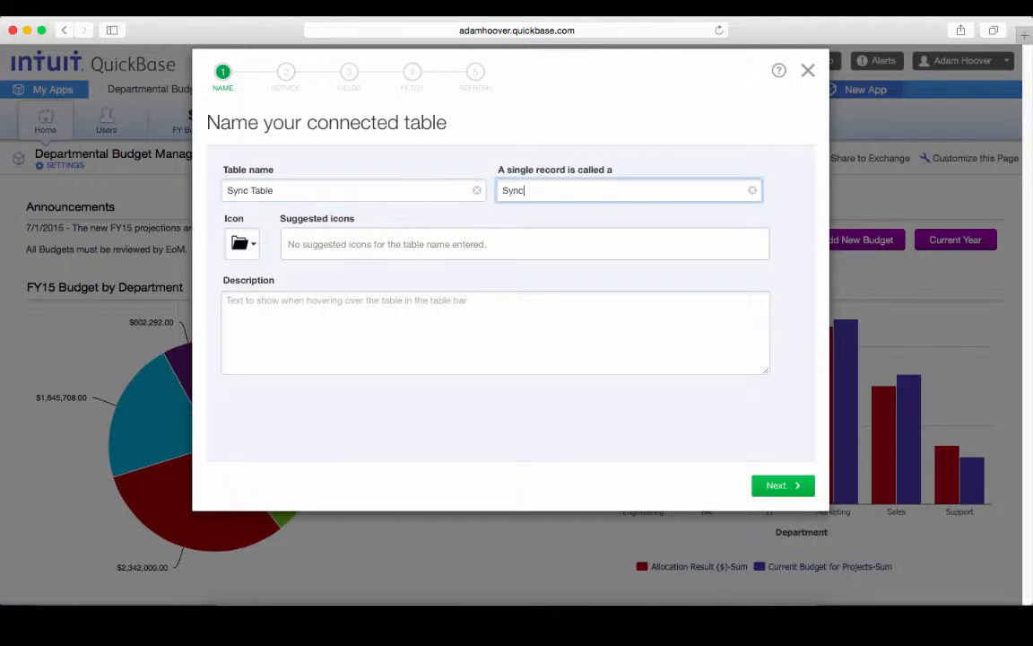
text(Record)
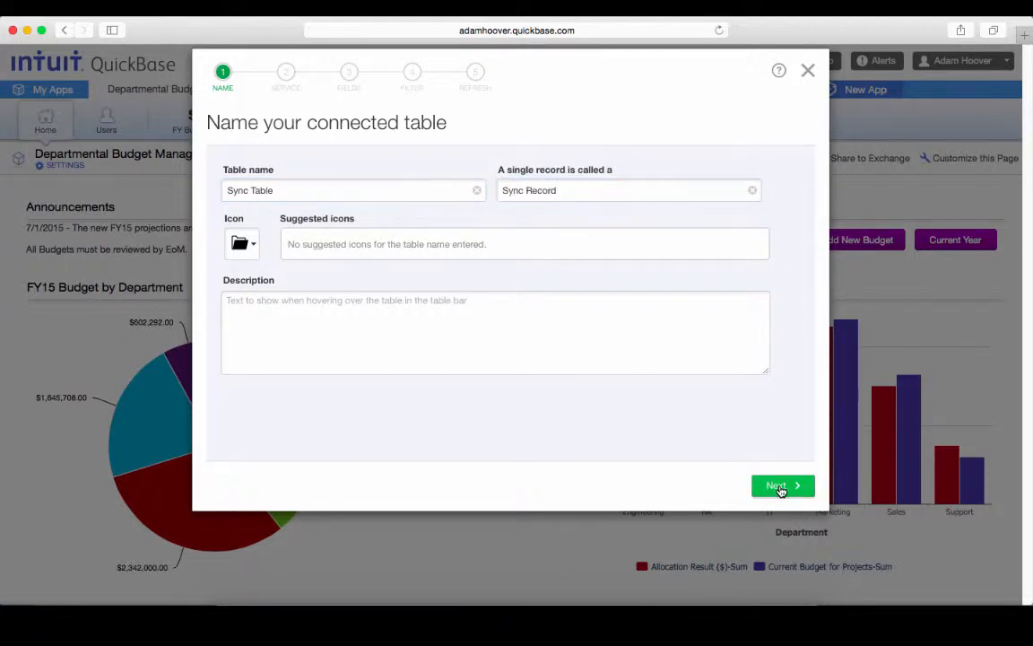
click(778, 486)
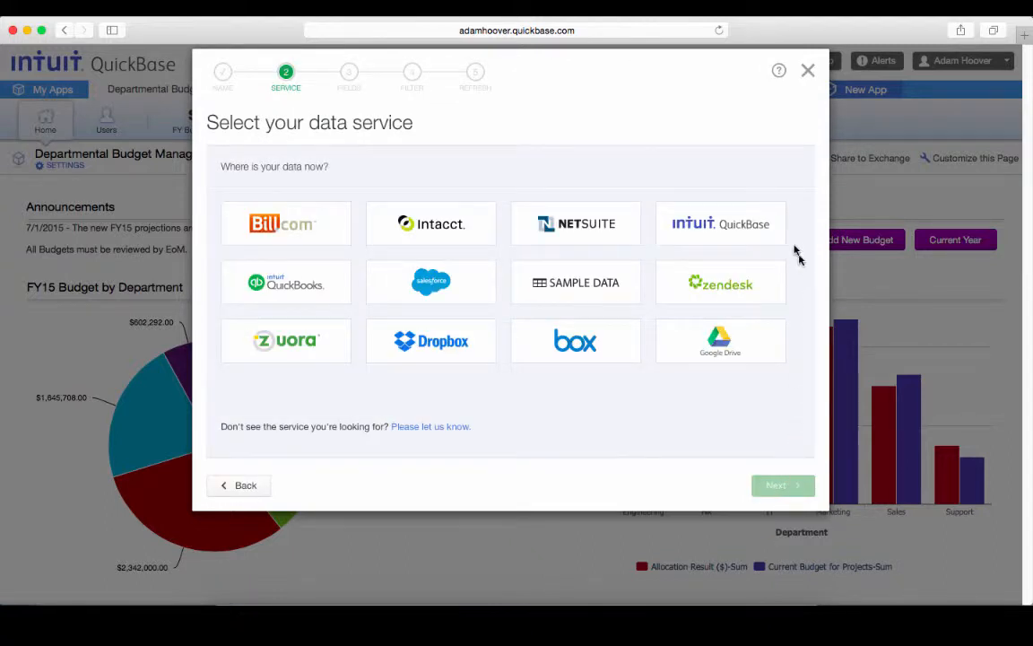
Step: Choose Box as the data service, using My Box.com connection and the Budget Forecasts record set
click(738, 224)
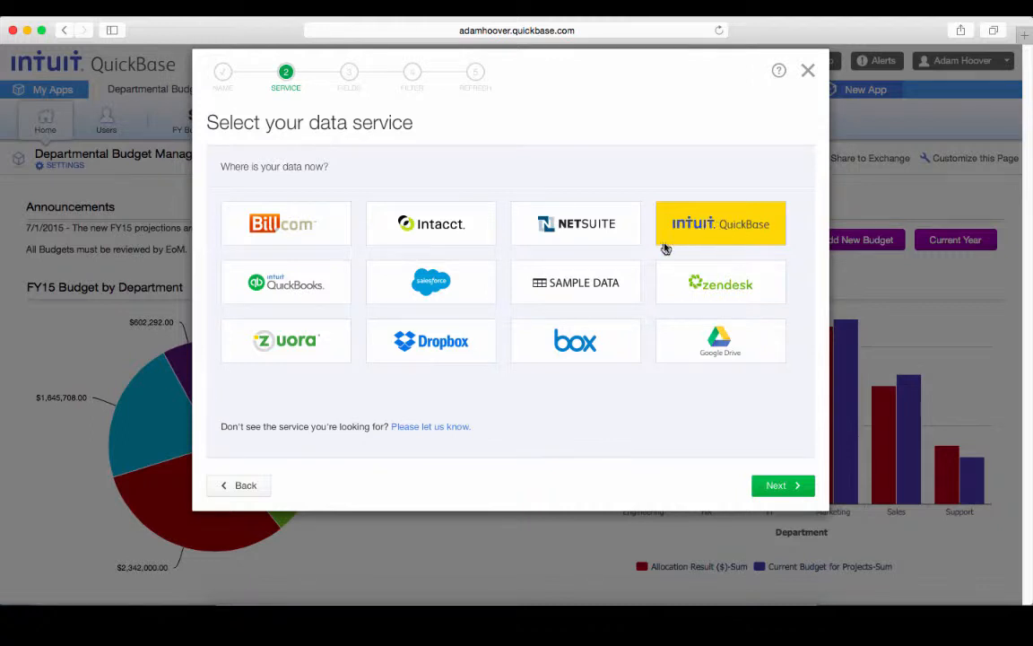
click(578, 359)
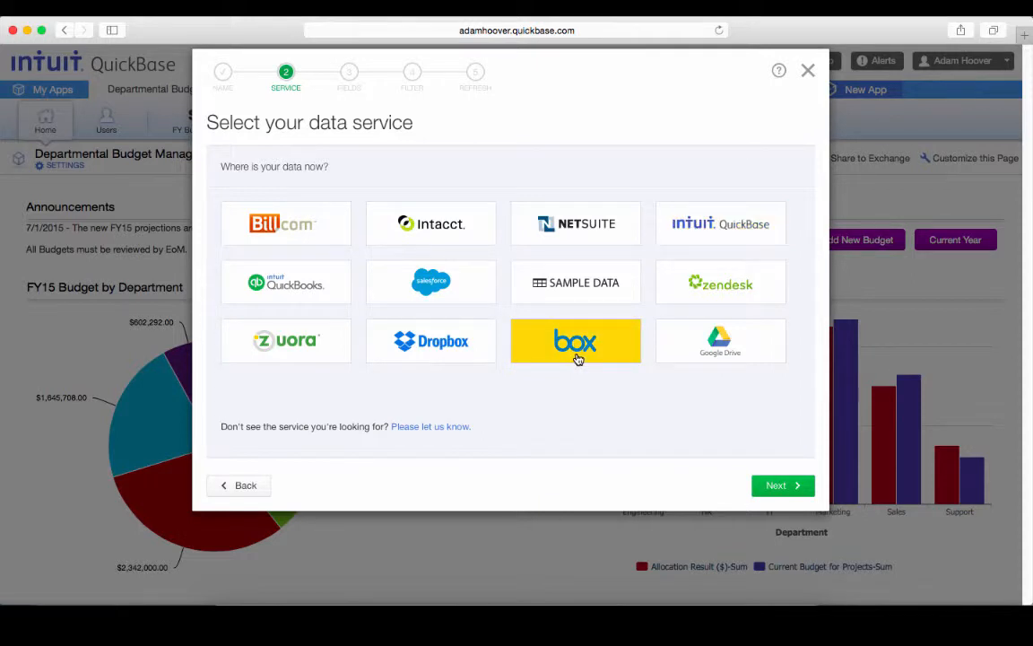
click(782, 486)
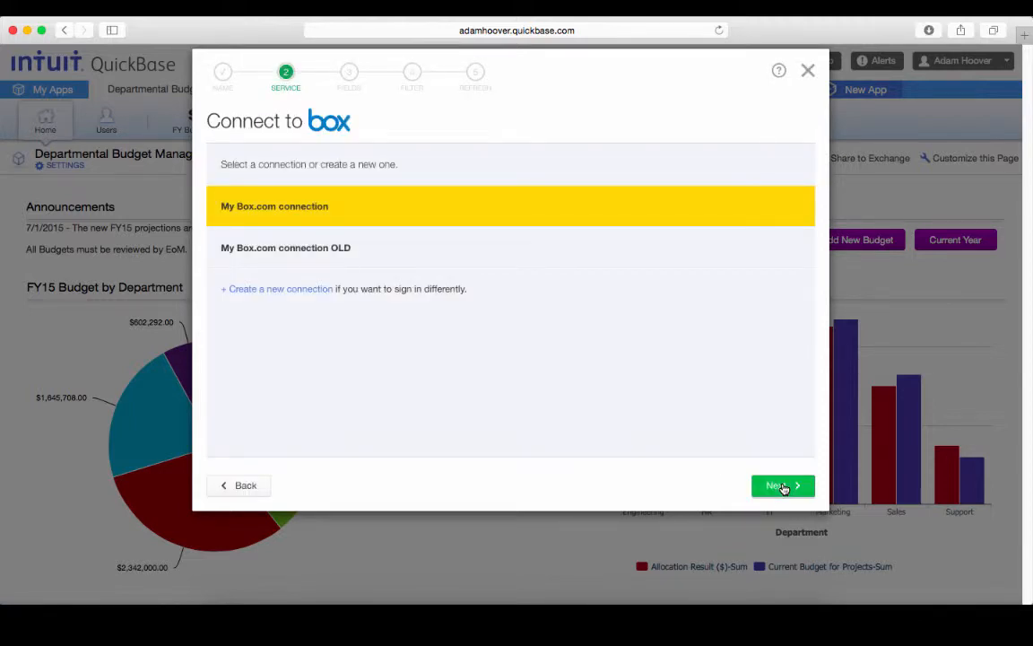
click(782, 486)
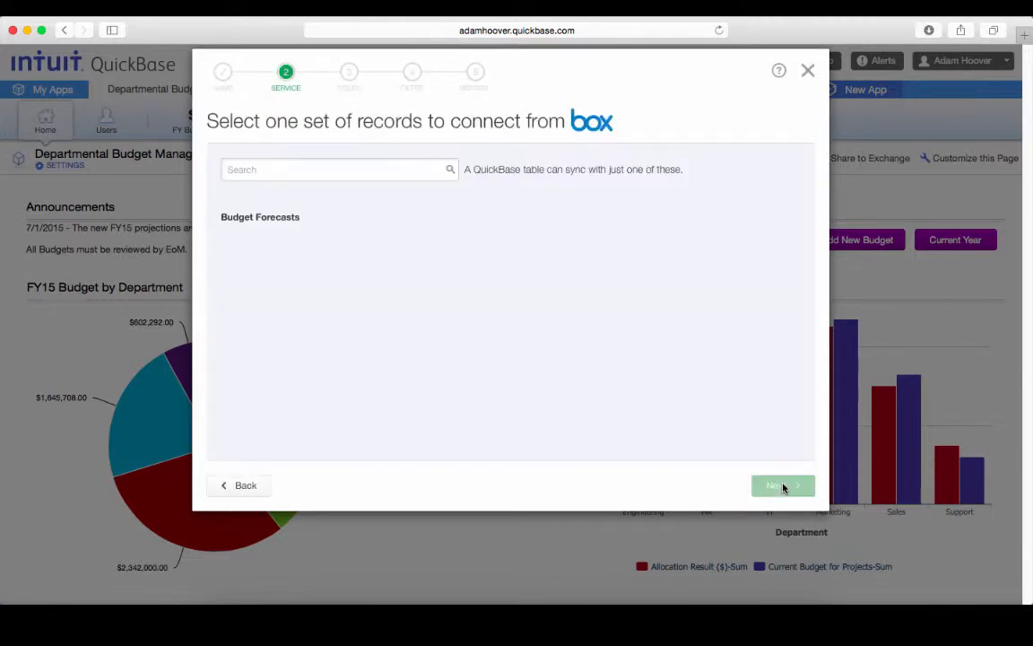
click(517, 217)
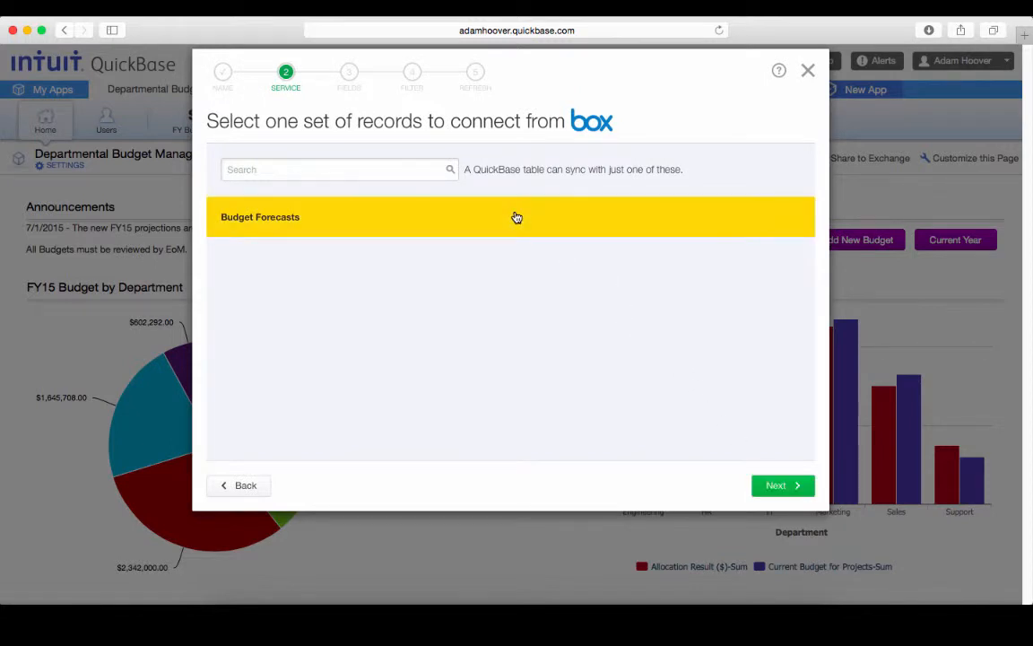
click(776, 485)
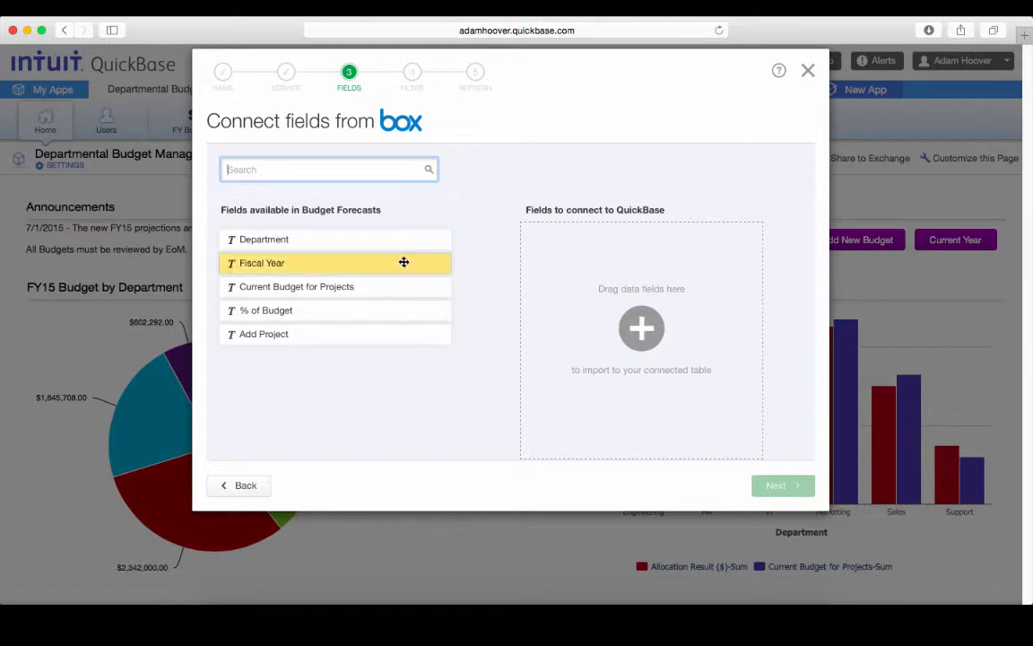
Step: Connect the Department and Fiscal Year fields from Budget Forecasts and leave the filter settings at their defaults
drag(403, 244, 521, 246)
drag(376, 240, 565, 270)
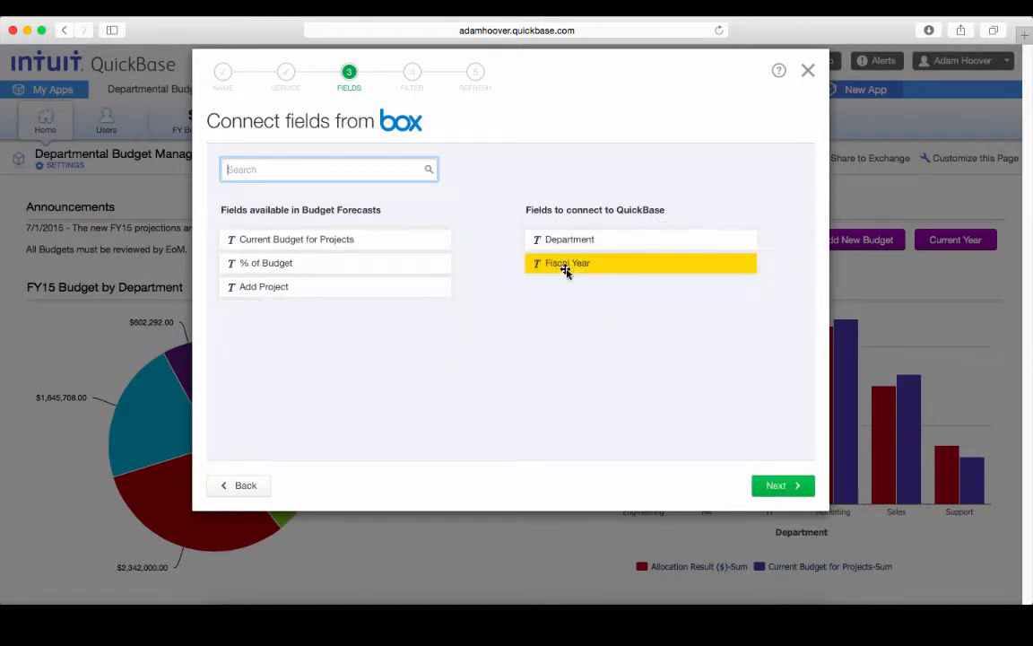
click(782, 486)
click(784, 487)
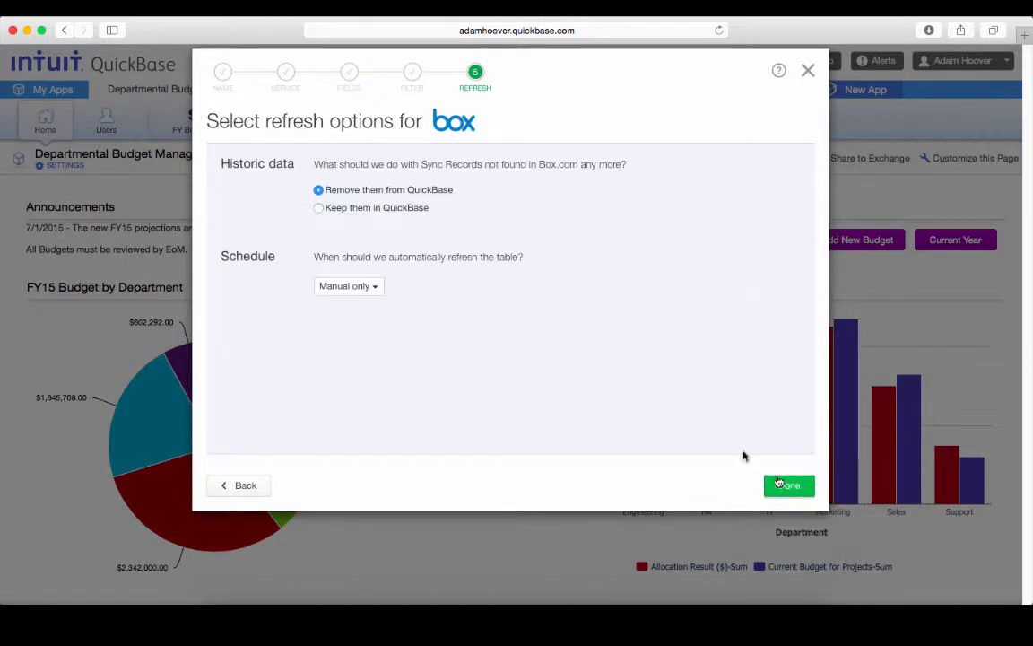
Step: Set the automatic refresh schedule to every hour and finish creating the connected table
click(374, 289)
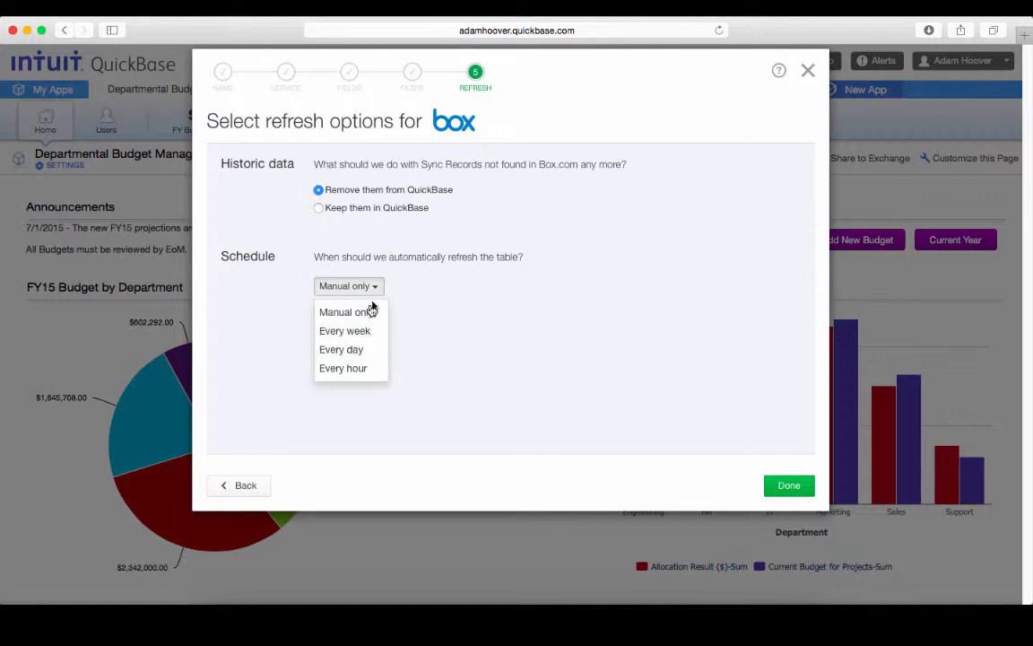
click(363, 367)
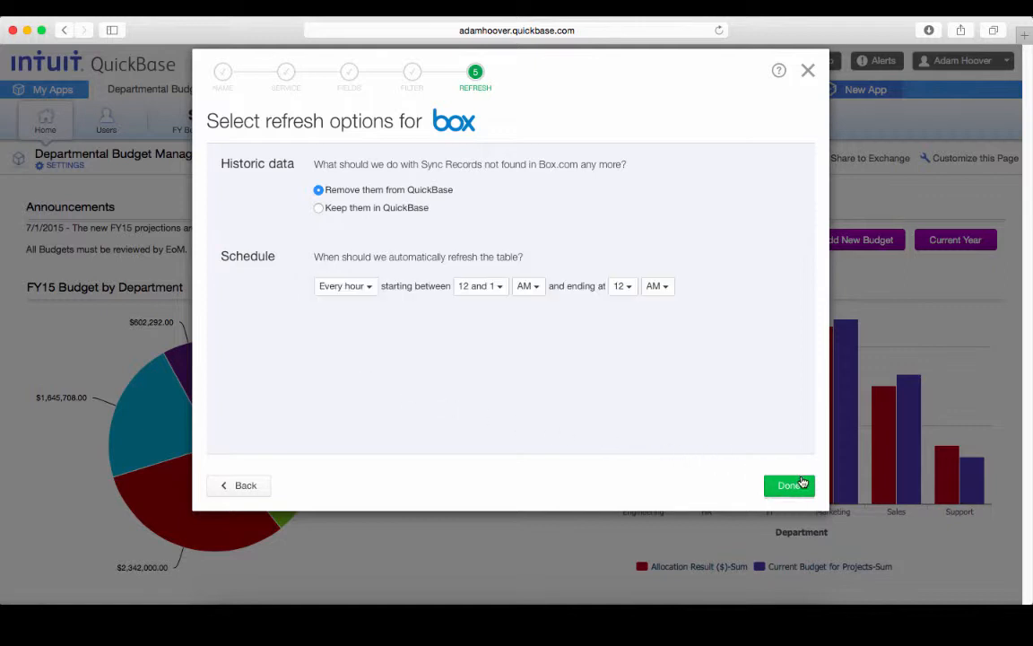
click(800, 485)
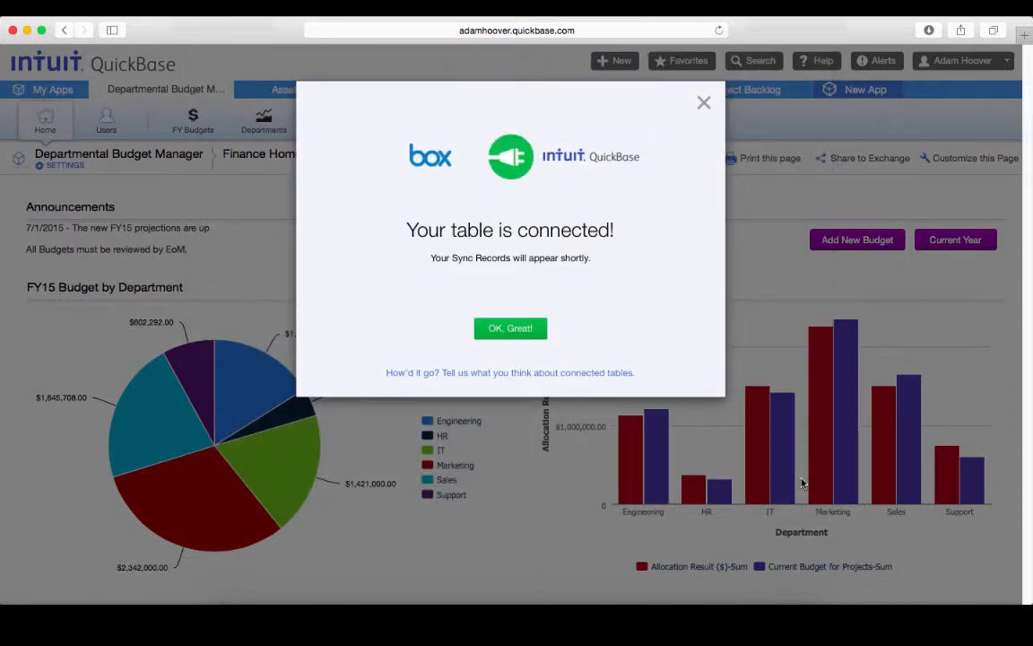
click(520, 328)
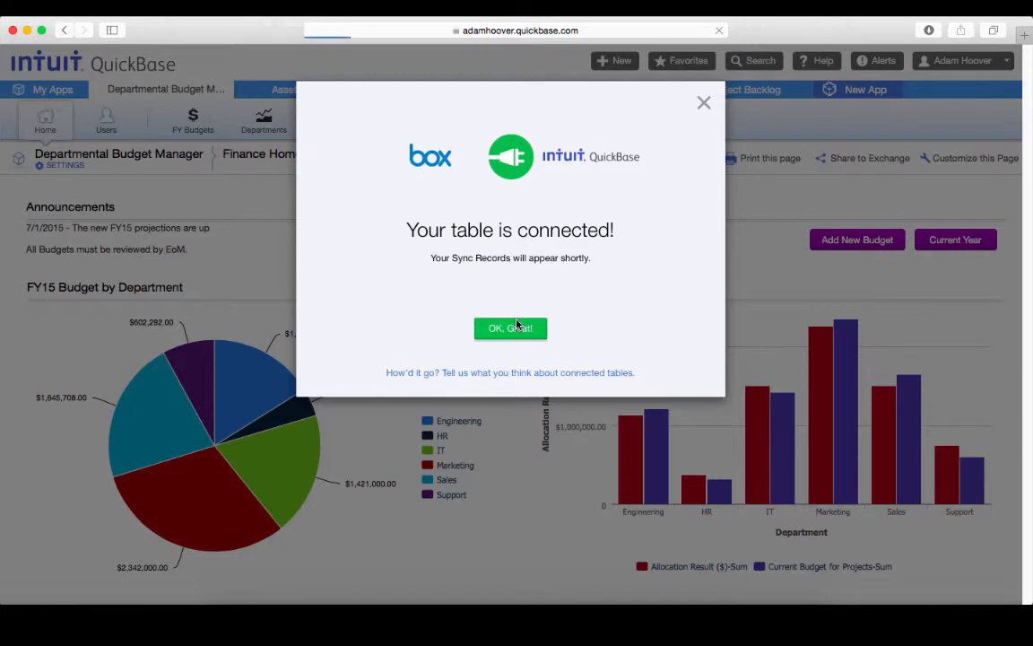